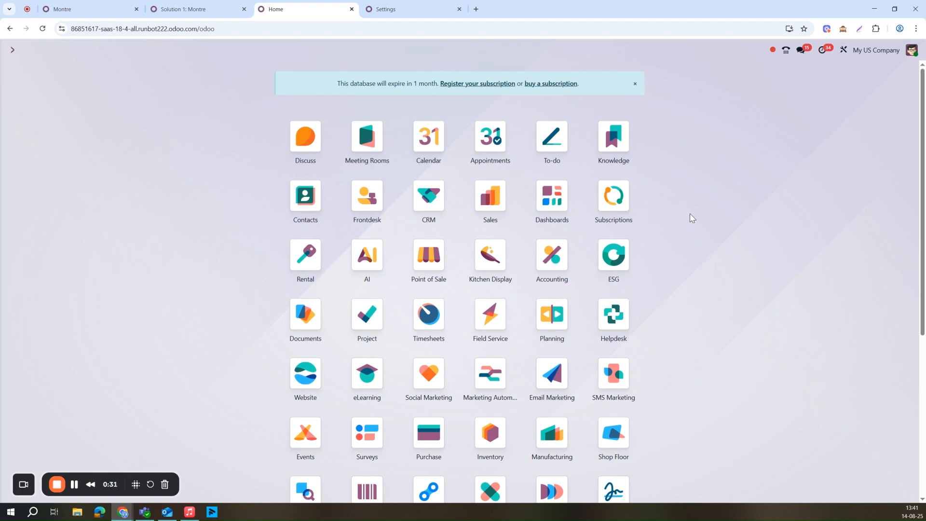
Find "produit" in the Sales product list and view the attributes and variants of Produit parent
text(produ)
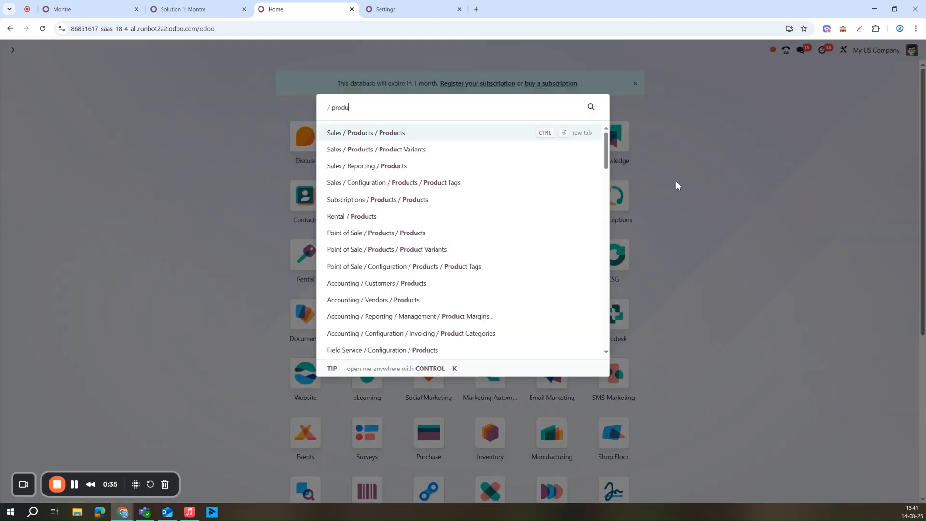
key(Return)
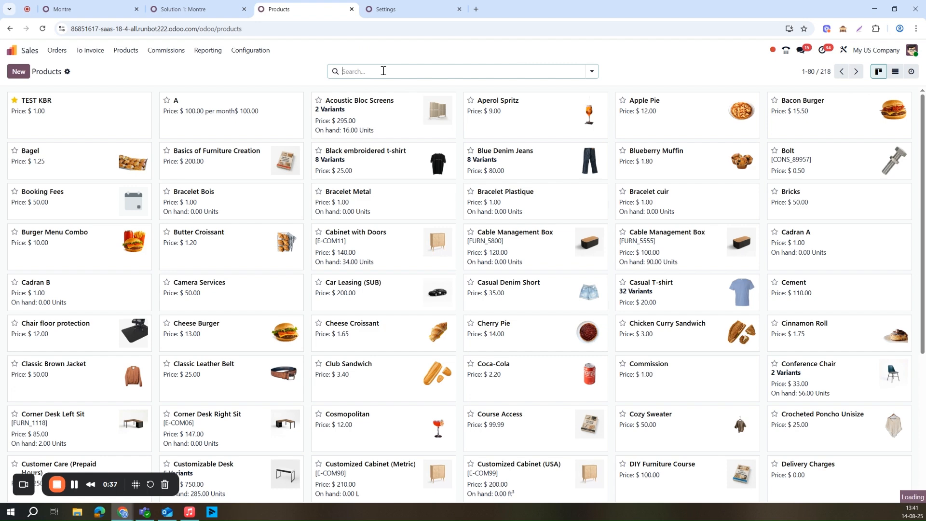
click(383, 71)
text(produit)
key(Return)
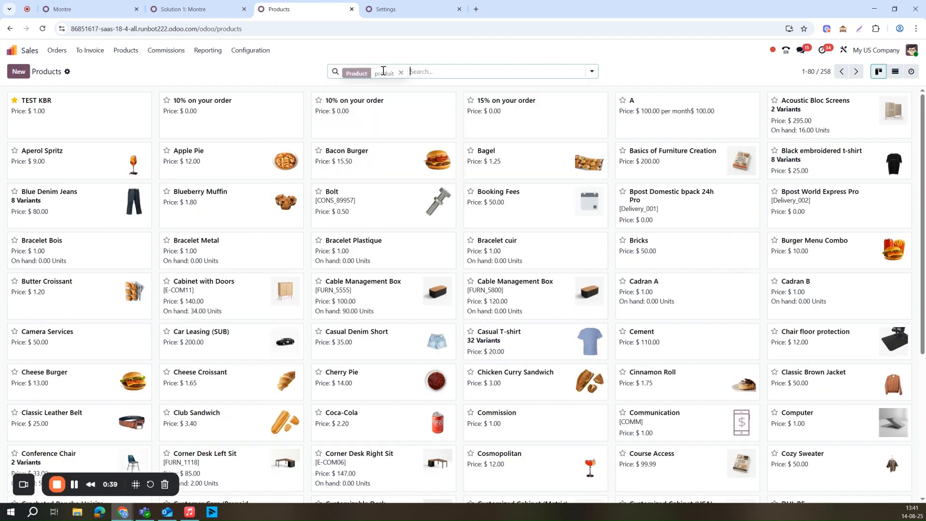
click(58, 104)
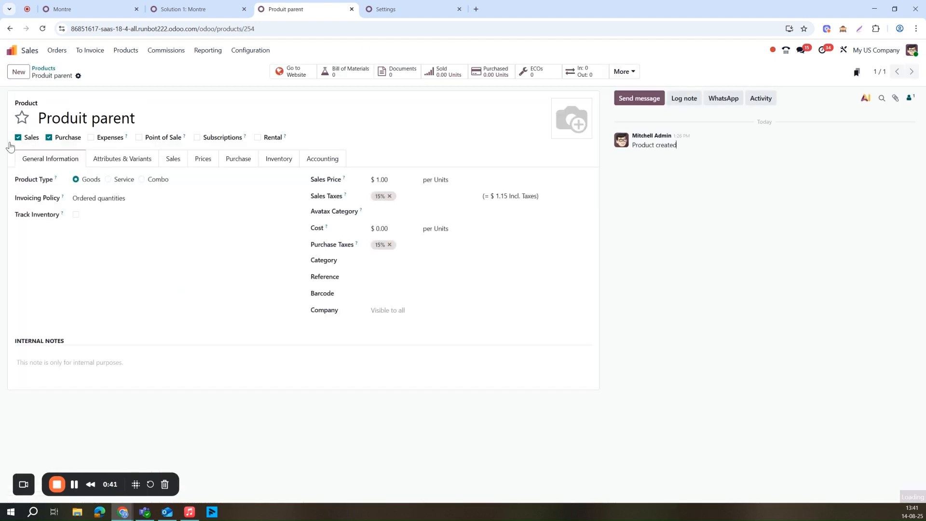
click(133, 162)
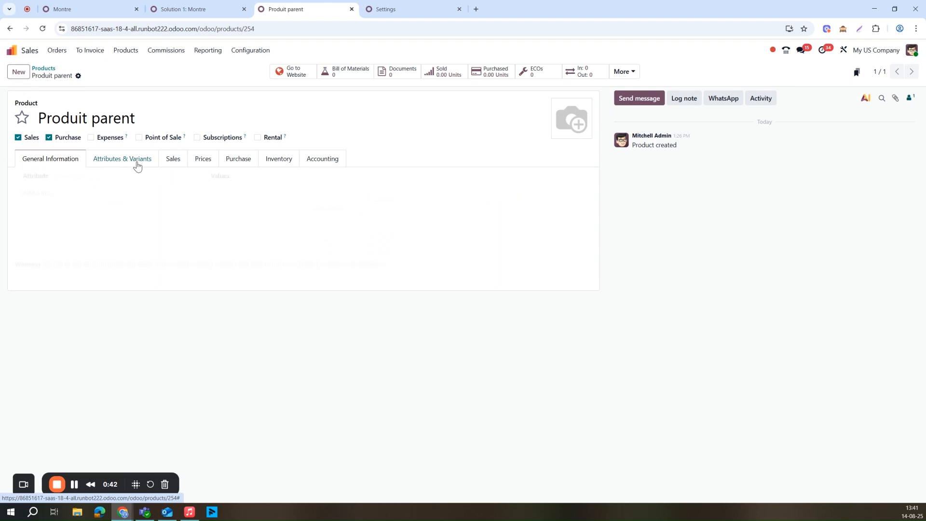
Return to the product list, search for "produit fini" and instead for "montre", and open the Montre product
click(40, 68)
click(400, 72)
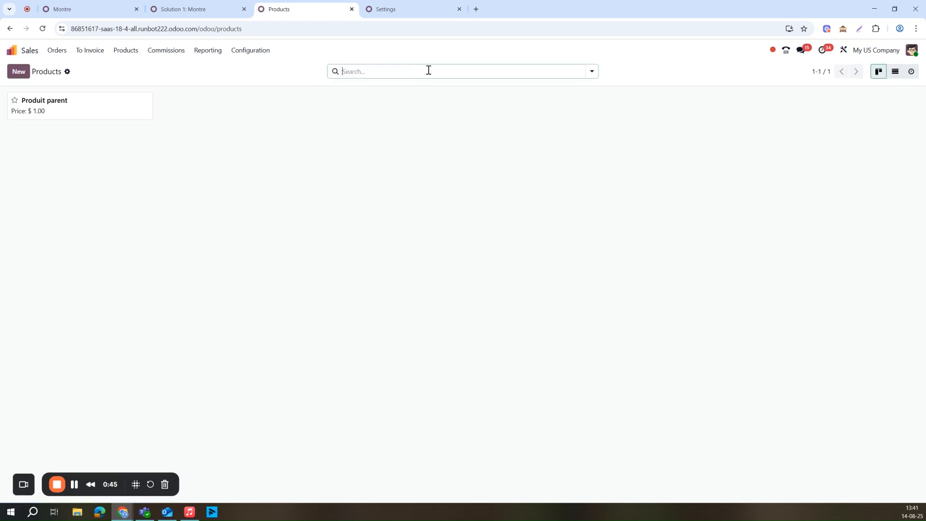
text(produit fini)
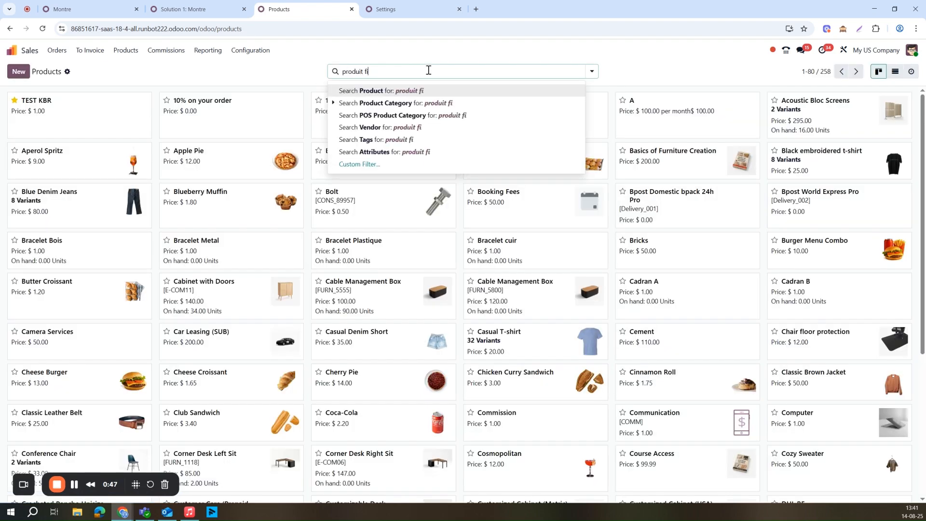
key(Return)
key(BackSpace)
text(montre)
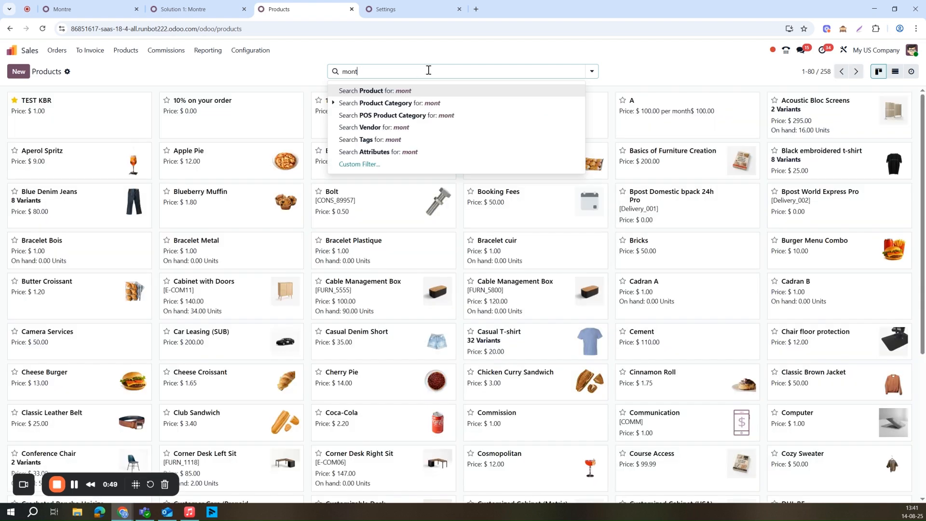
key(Return)
click(75, 114)
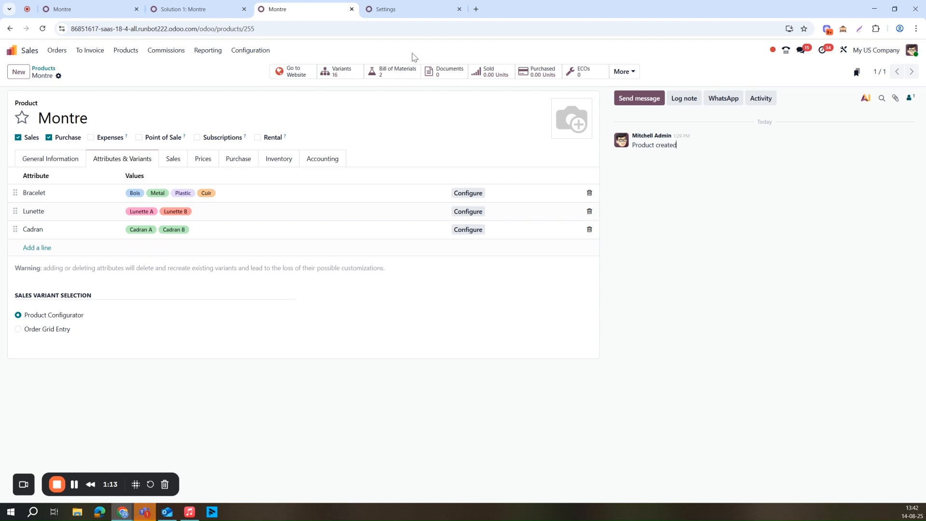
Examine the components of Montre's two bills of materials, Solution 1 and Montre (new) 1
click(390, 78)
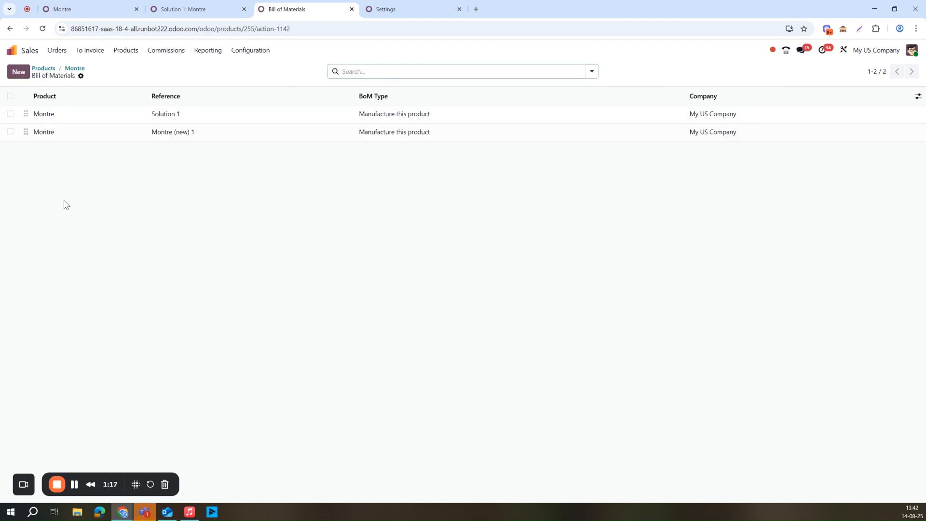
click(102, 115)
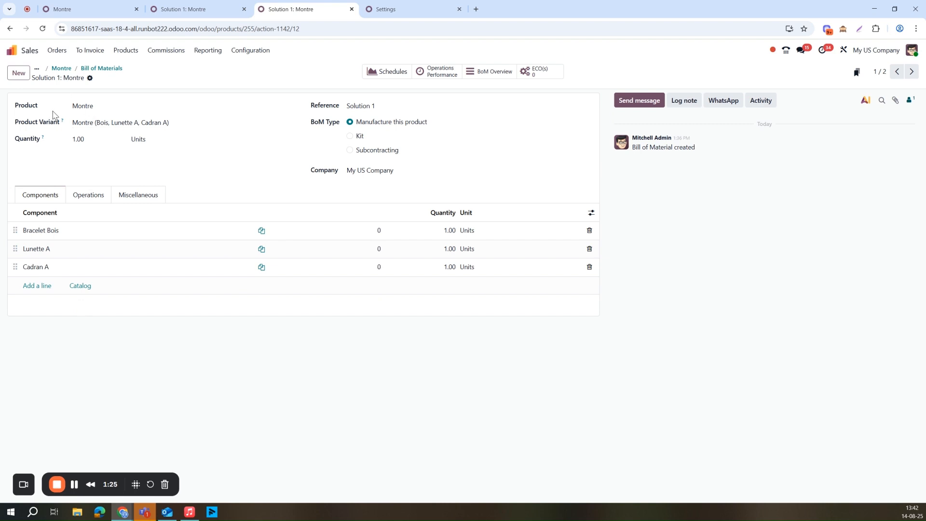
click(178, 13)
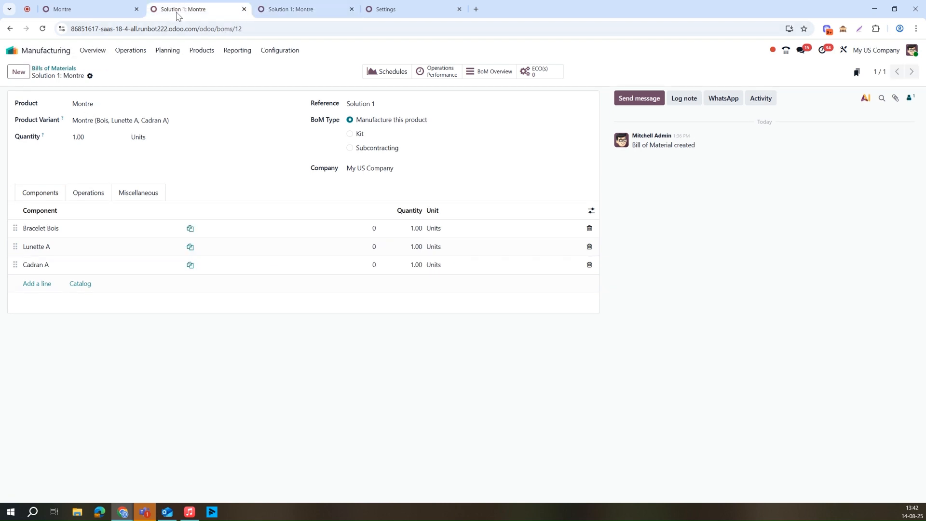
click(255, 10)
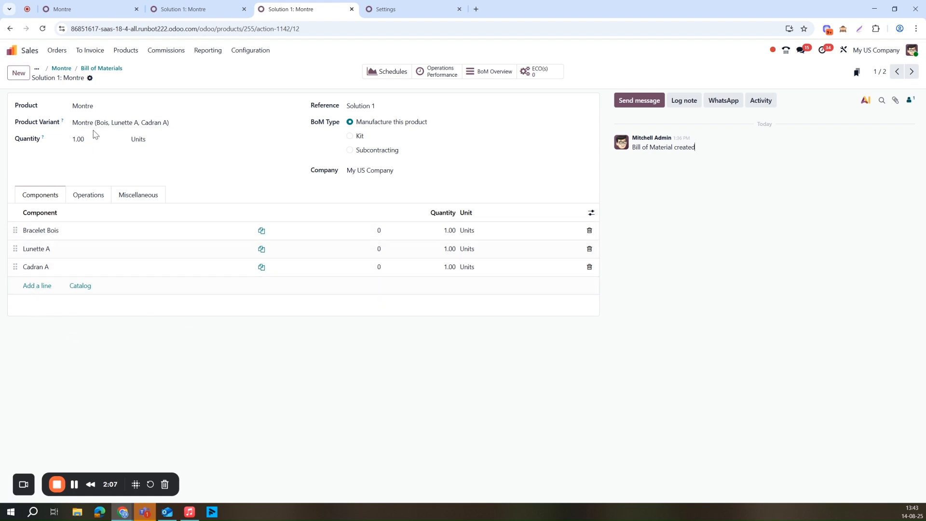
click(99, 69)
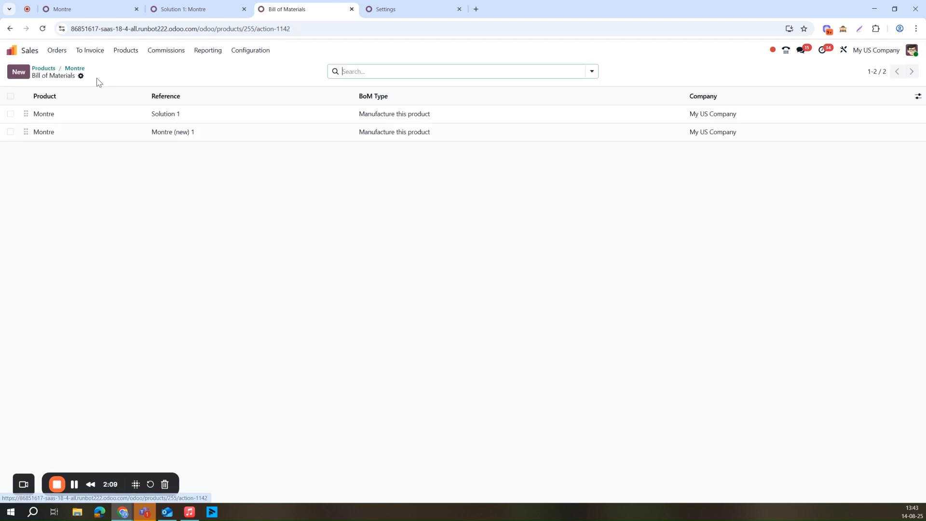
click(105, 138)
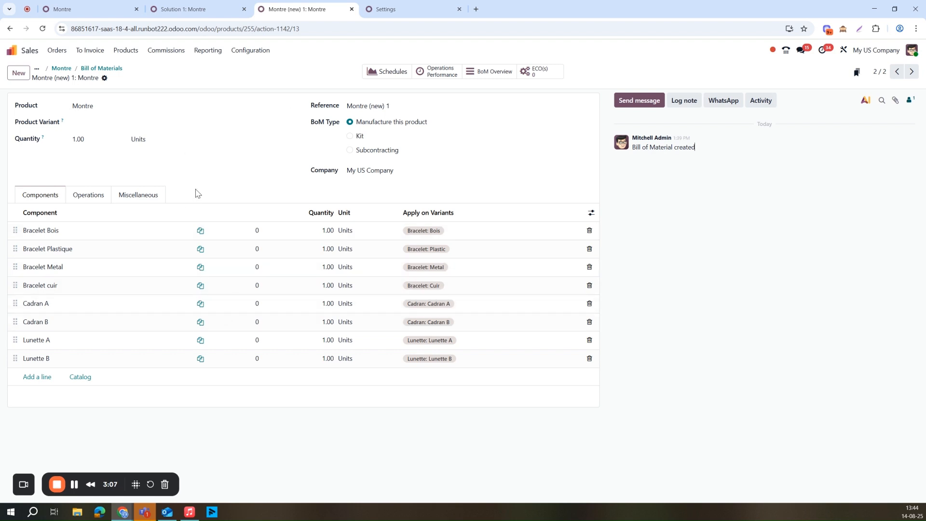
Start a new manufacturing order in the Manufacturing app in a duplicate browser tab
right_click(327, 11)
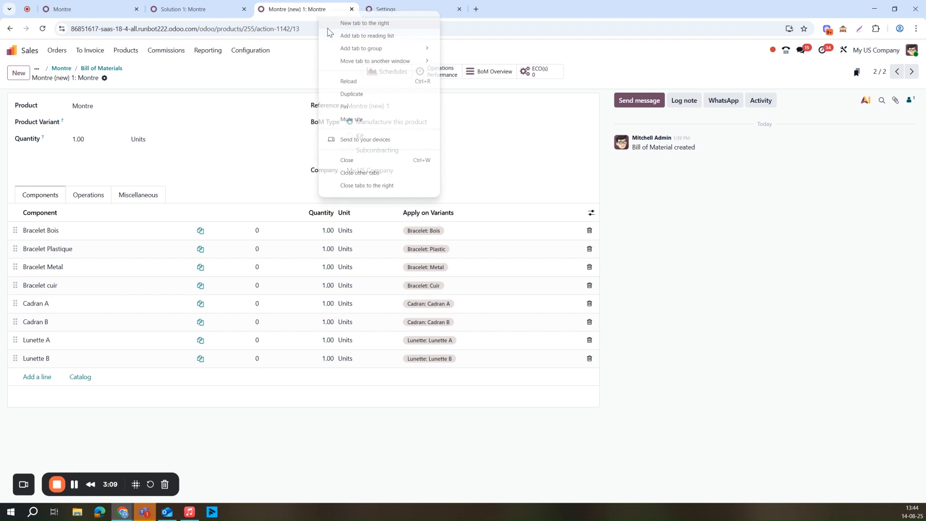
click(357, 93)
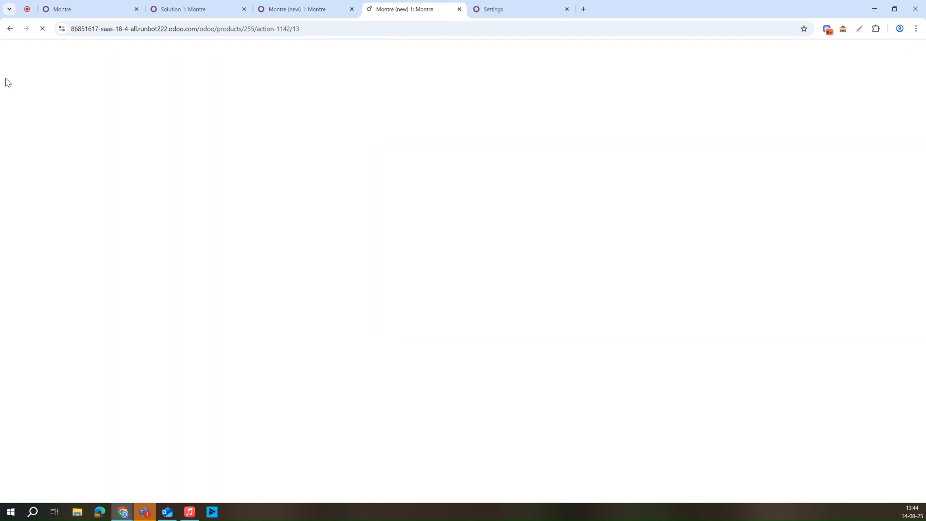
click(9, 52)
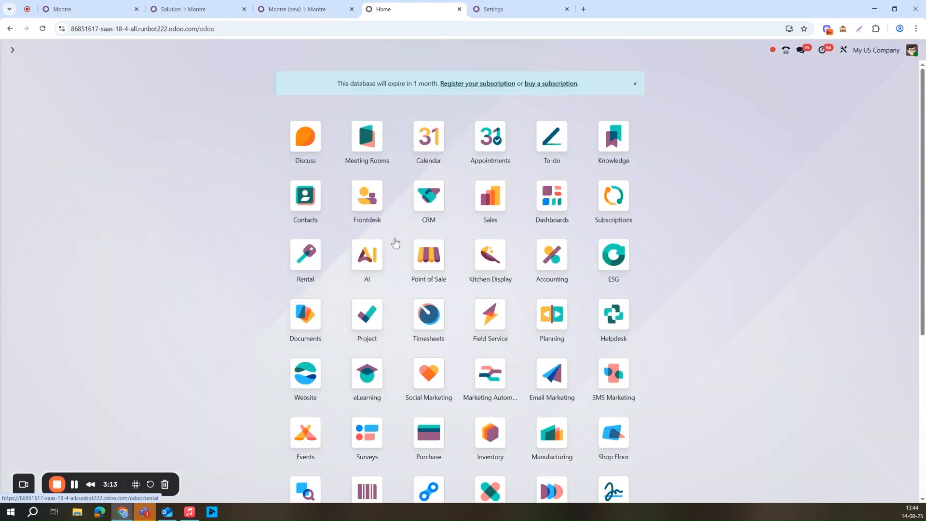
click(552, 433)
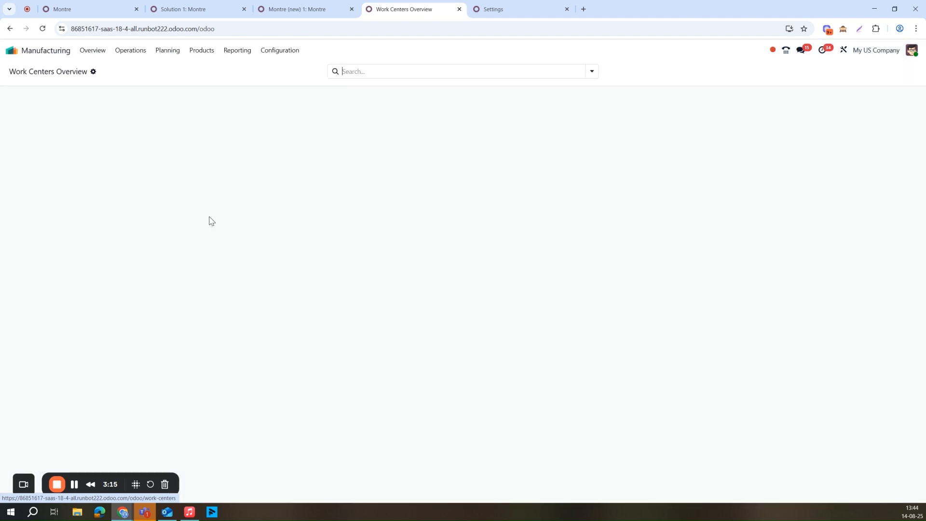
click(131, 51)
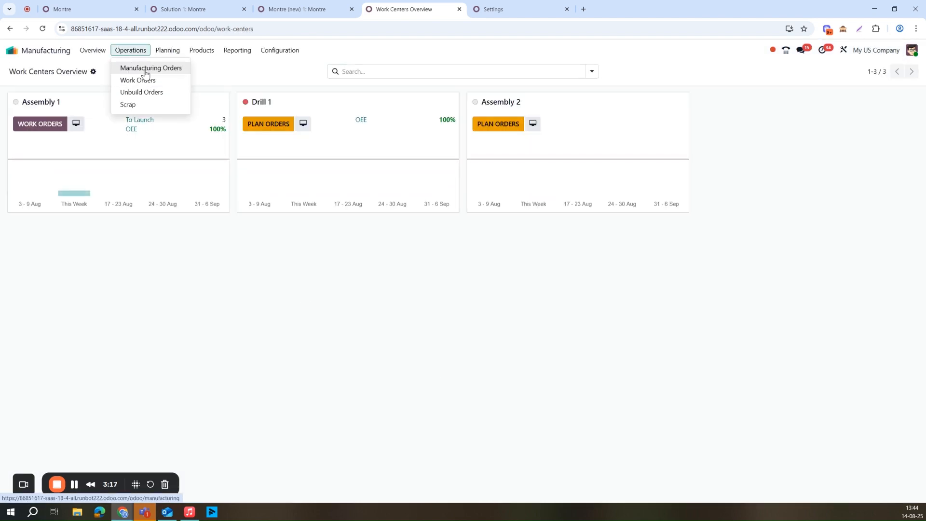
click(141, 67)
click(18, 71)
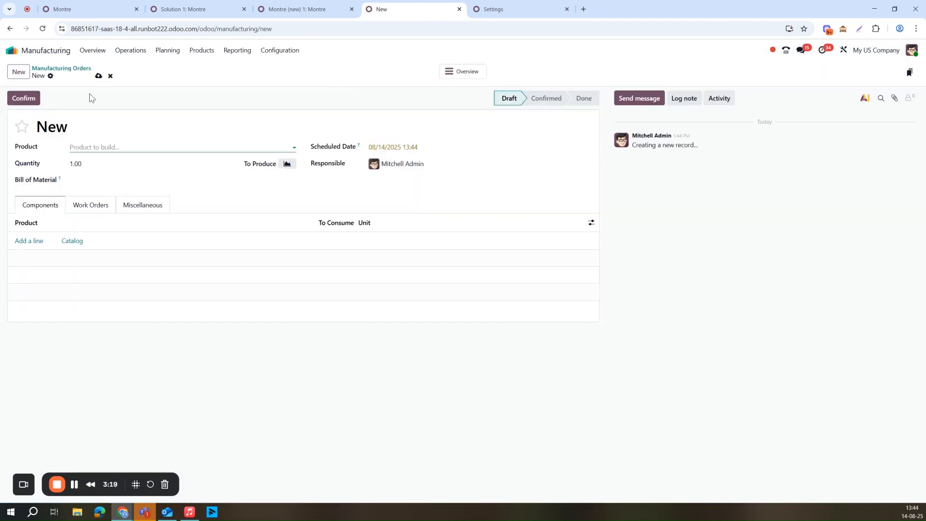
Set the order's product to Montre (Bois, Lunette A, Cadran A) with the bill of material Solution 1: Montre
text(montre)
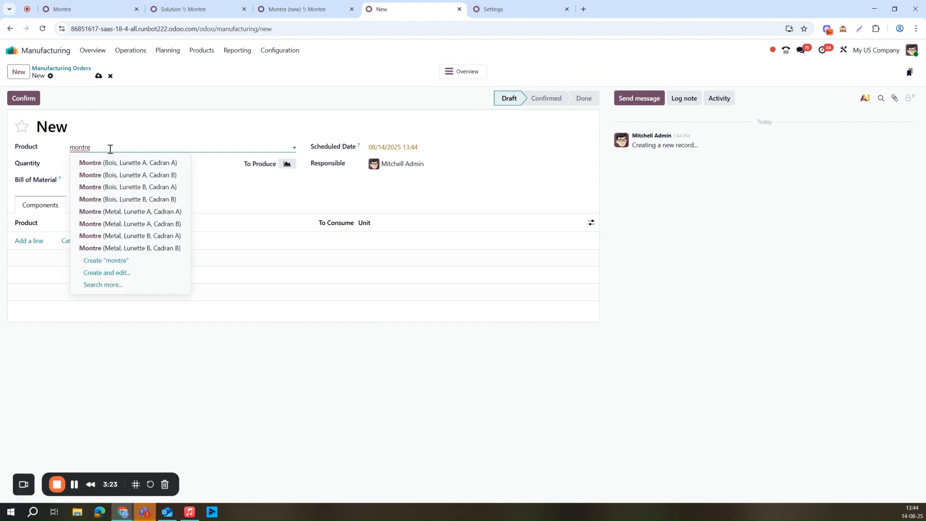
click(120, 164)
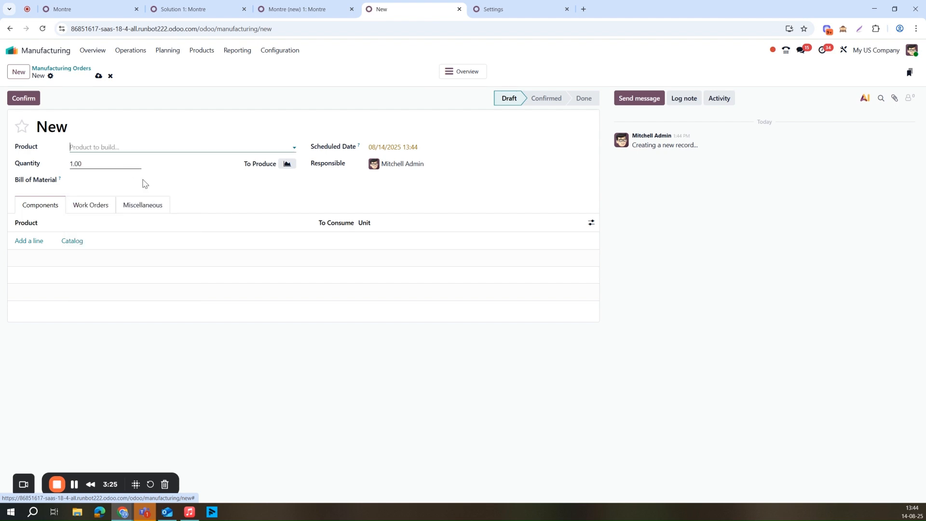
click(125, 182)
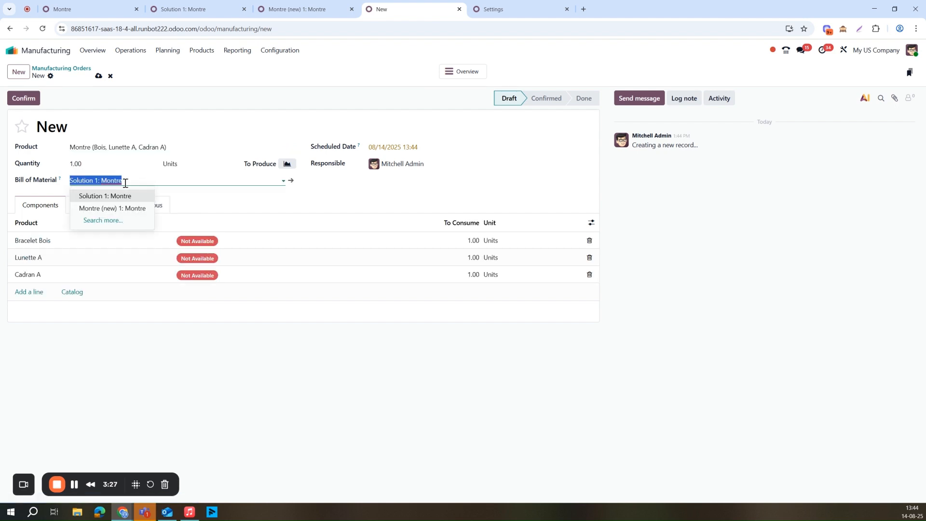
click(100, 197)
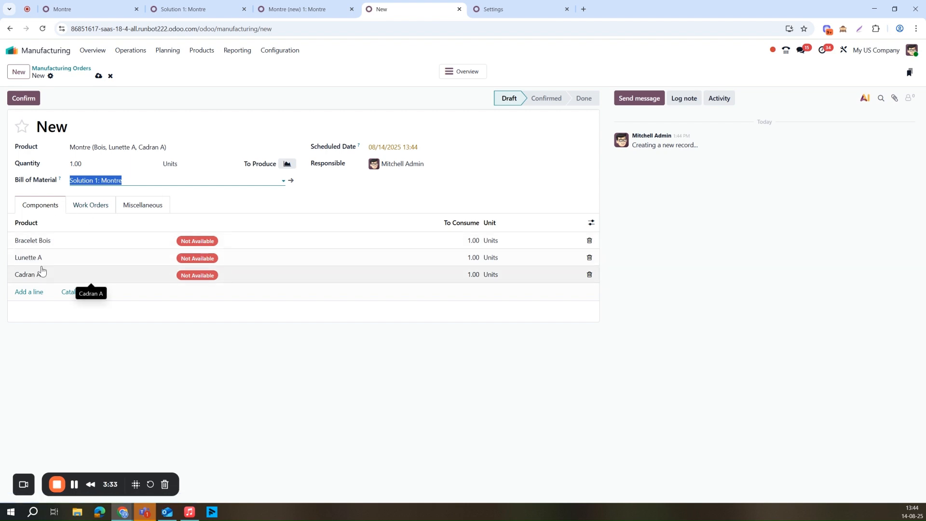
Switch the order's bill of material to Montre (new) 1: Montre and its product to Montre (Bois, Lunette B, Cadran B)
click(147, 179)
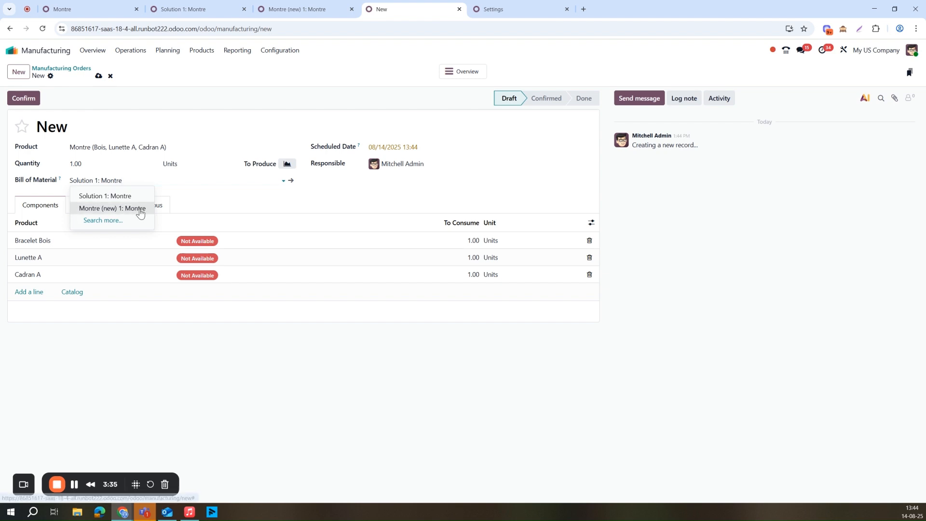
click(139, 209)
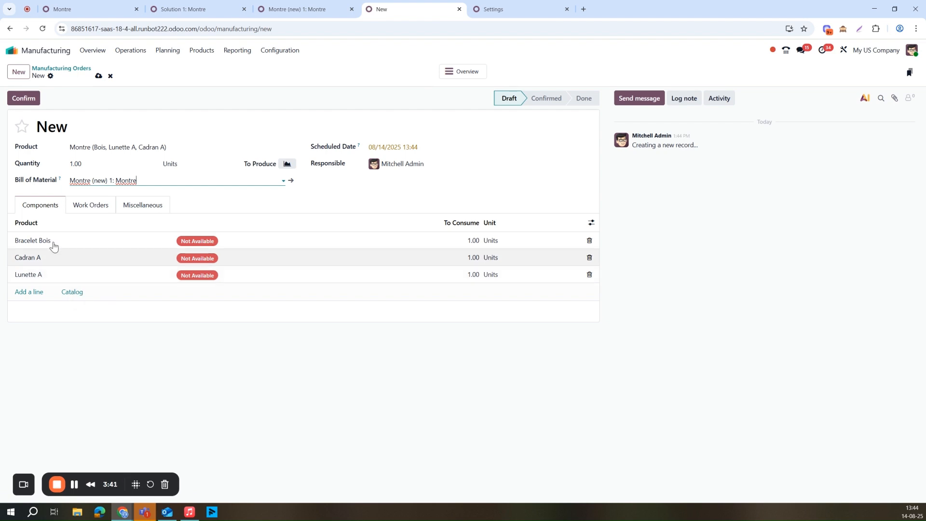
click(111, 146)
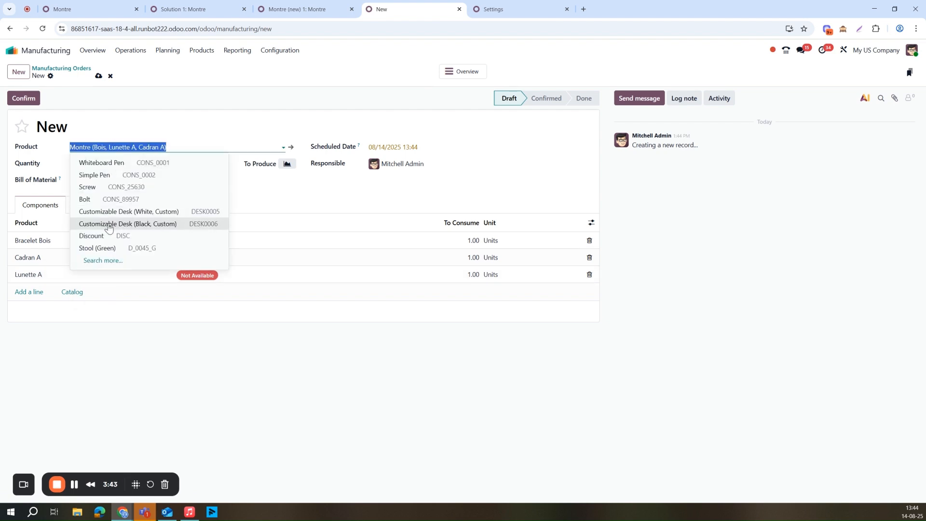
click(185, 149)
triple_click(185, 149)
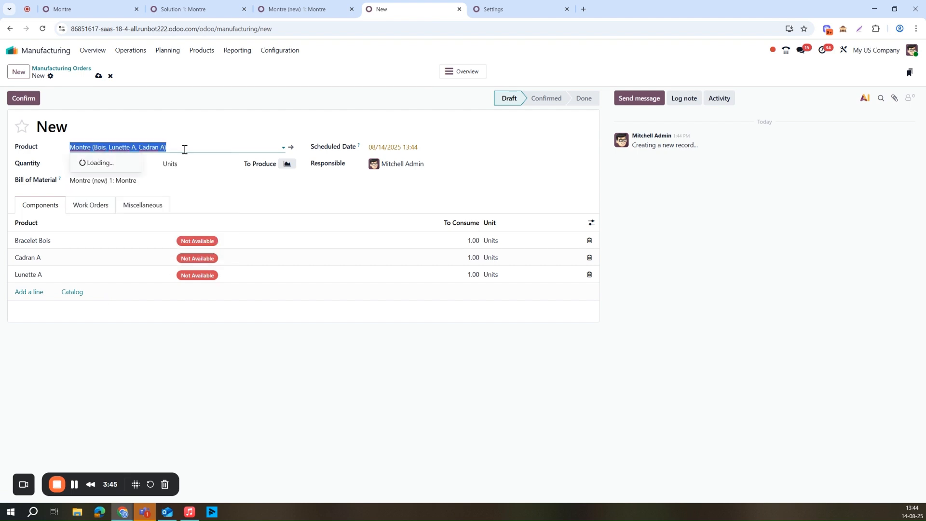
text(montre)
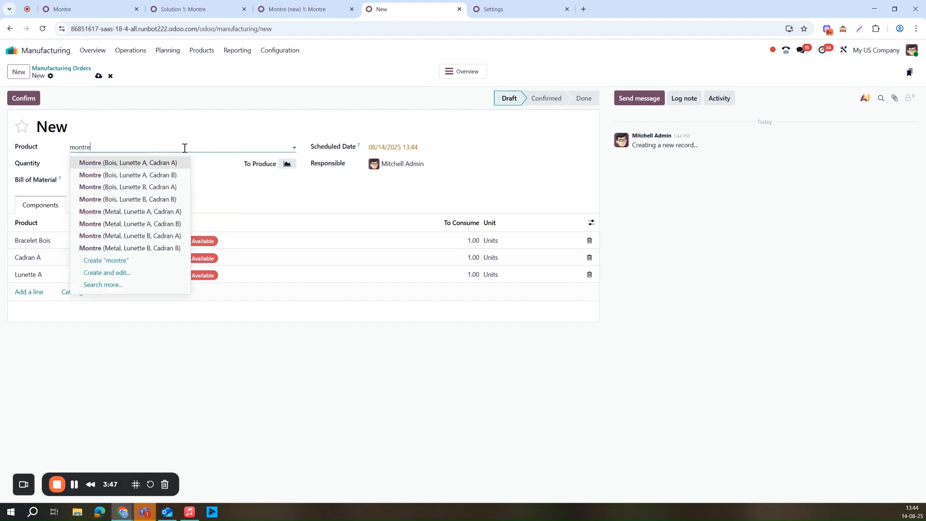
click(152, 200)
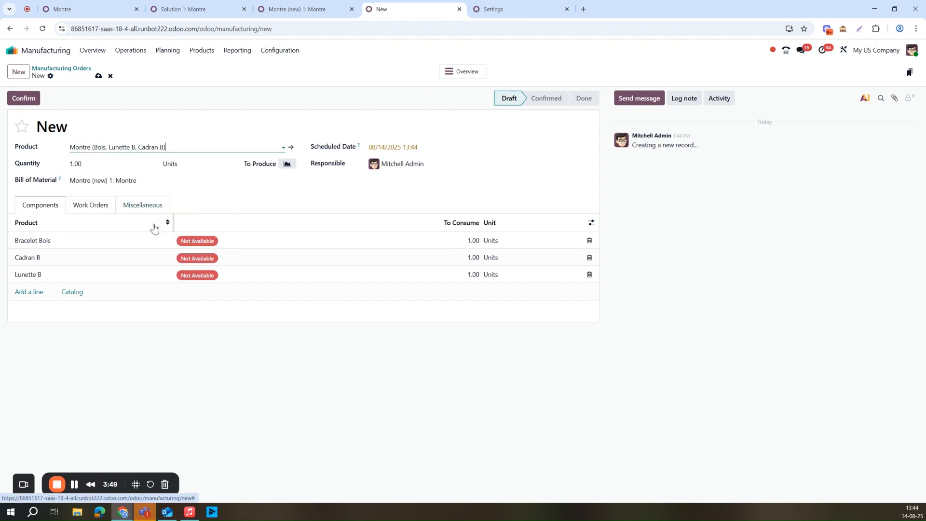
Check which bills of material are offered for the selected Montre variant, leaving the choice unchanged
click(103, 181)
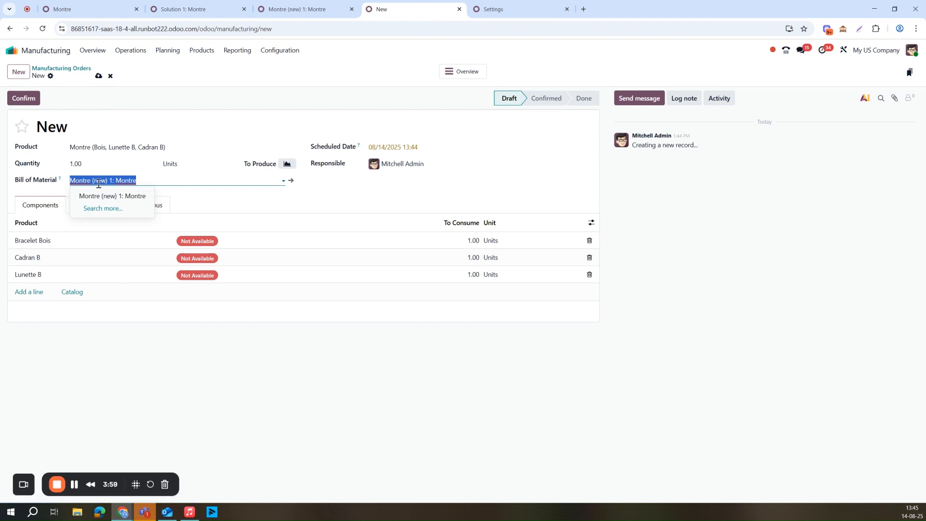
click(114, 331)
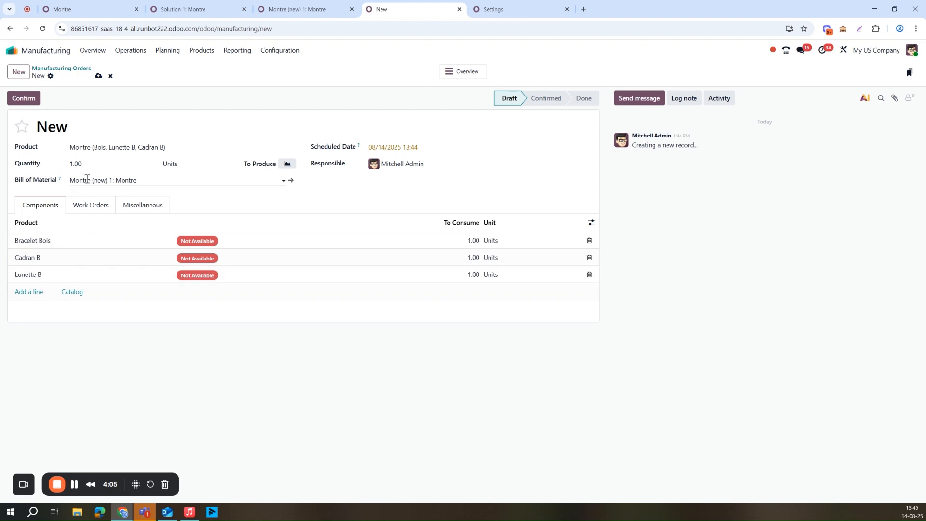
click(106, 185)
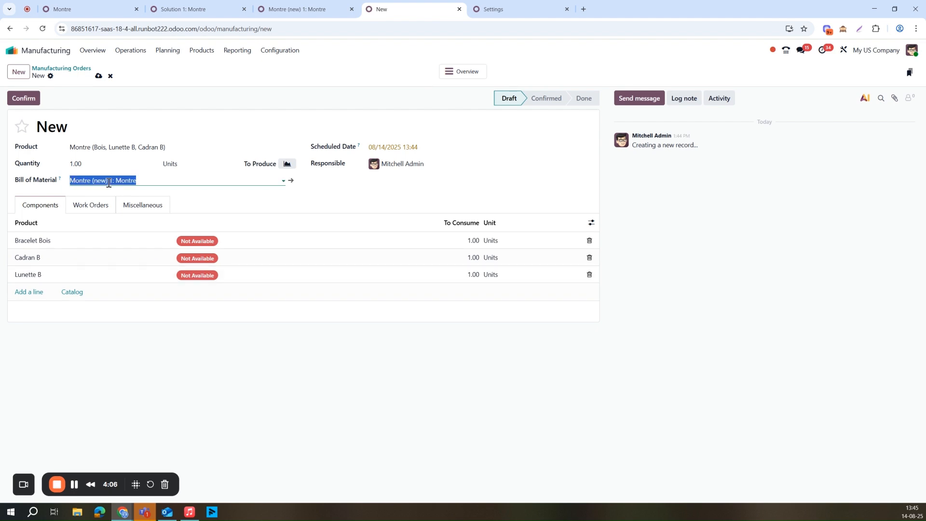
click(42, 314)
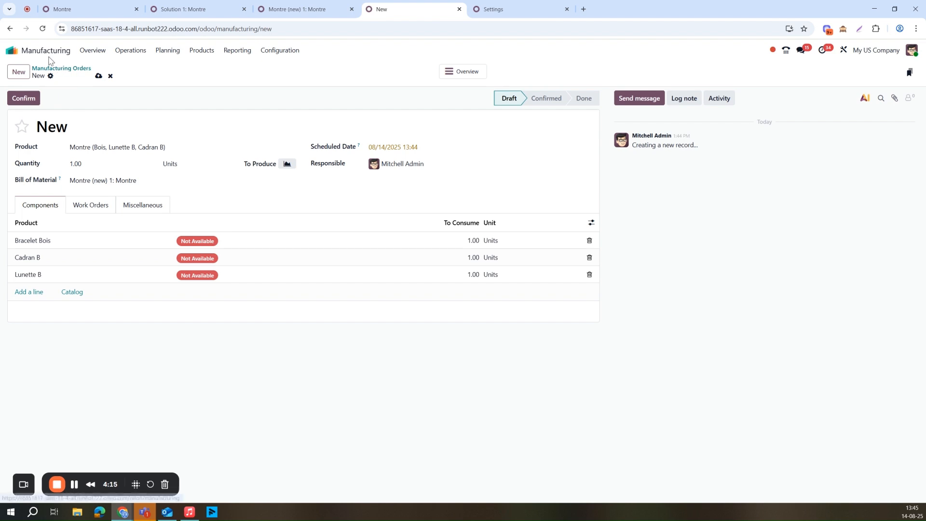
Leave the manufacturing order and close its browser tab and the Settings tab to return to the Montre (new) 1 bill of materials
click(11, 50)
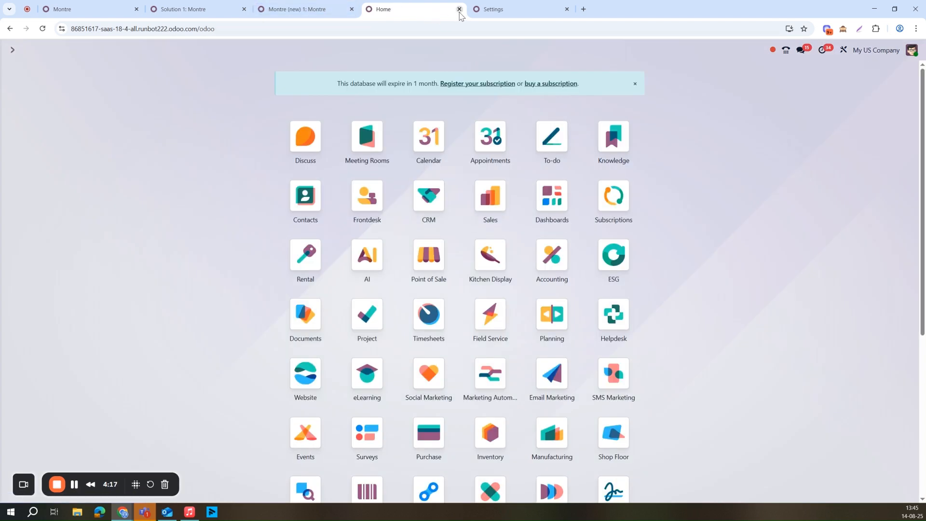
click(460, 9)
click(459, 9)
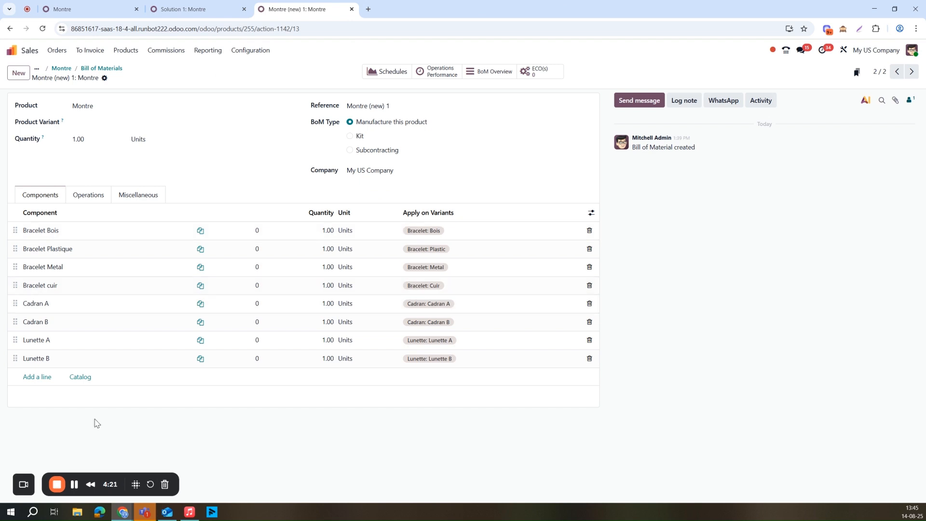
Show the Apply on Variants column in the operations list of the Montre (new) 1 bill of materials
click(92, 196)
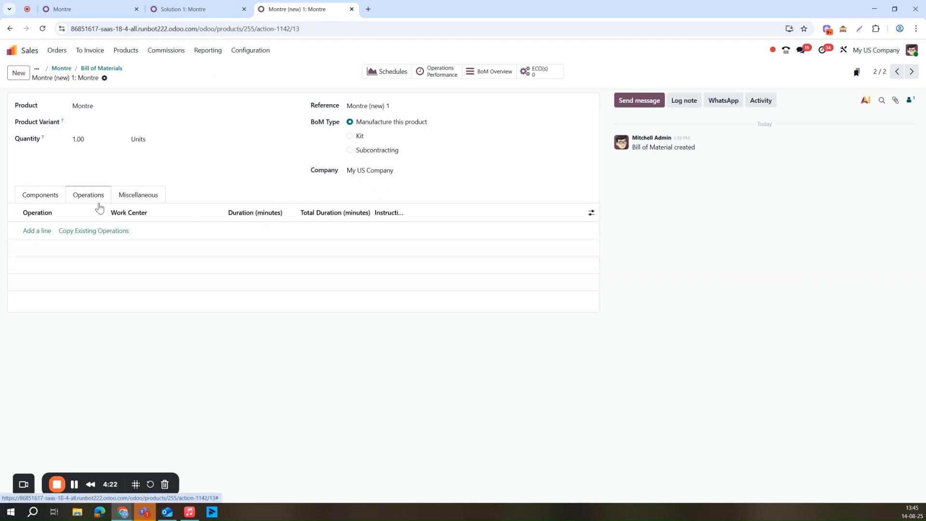
click(593, 214)
click(519, 260)
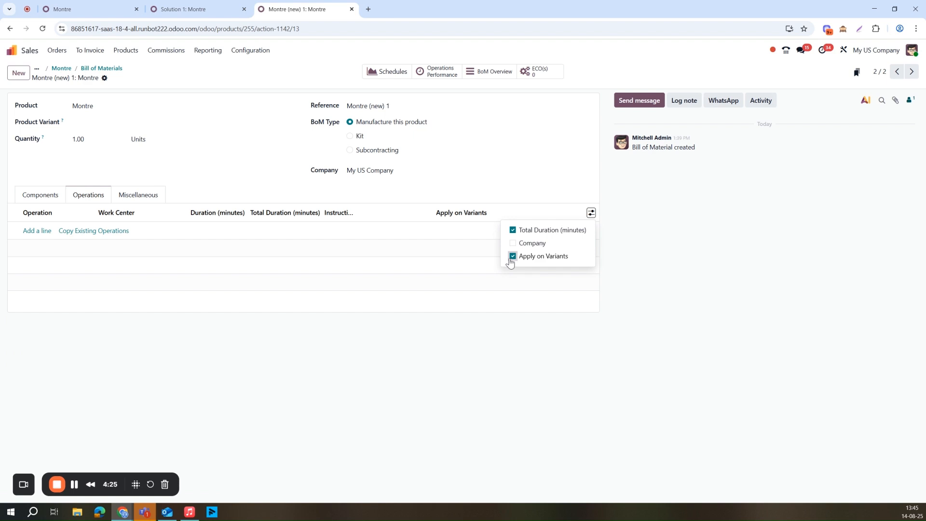
click(229, 337)
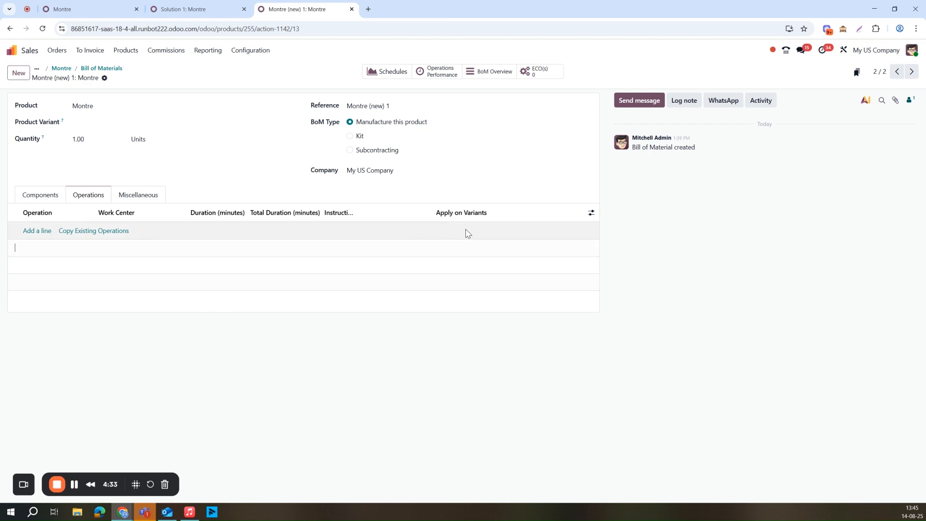
Add "operation supplémentaire" to the bill of materials at work center Assembly 1, applied only to the Bracelet: Metal variant
click(37, 231)
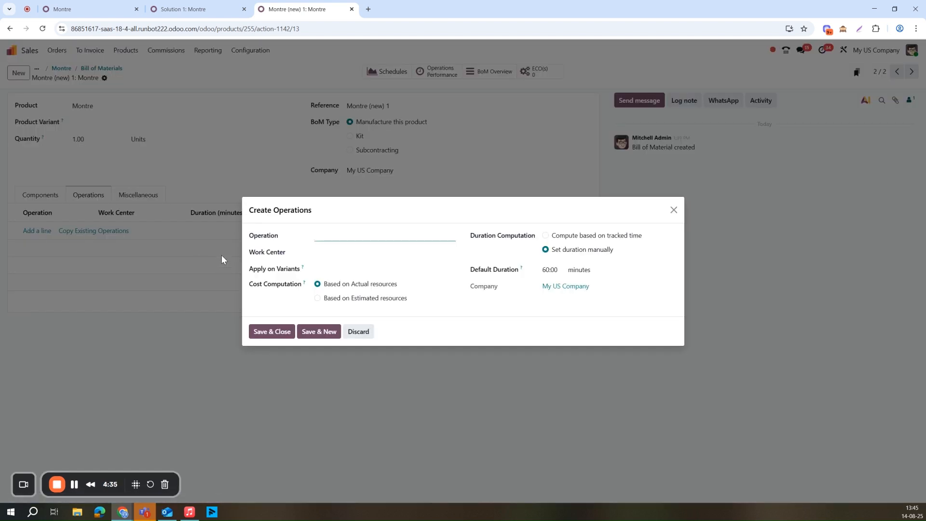
text(operation supplémentaire)
click(333, 251)
click(340, 266)
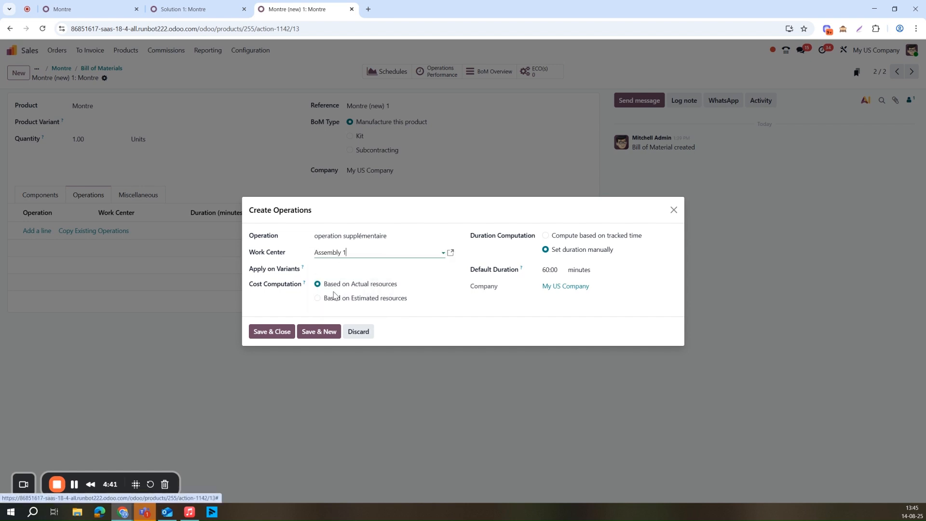
click(342, 268)
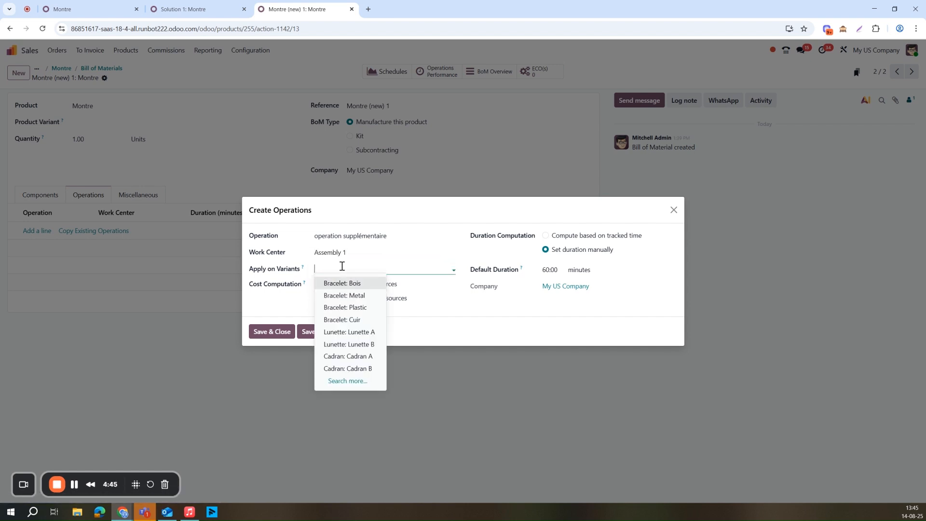
click(343, 295)
click(284, 332)
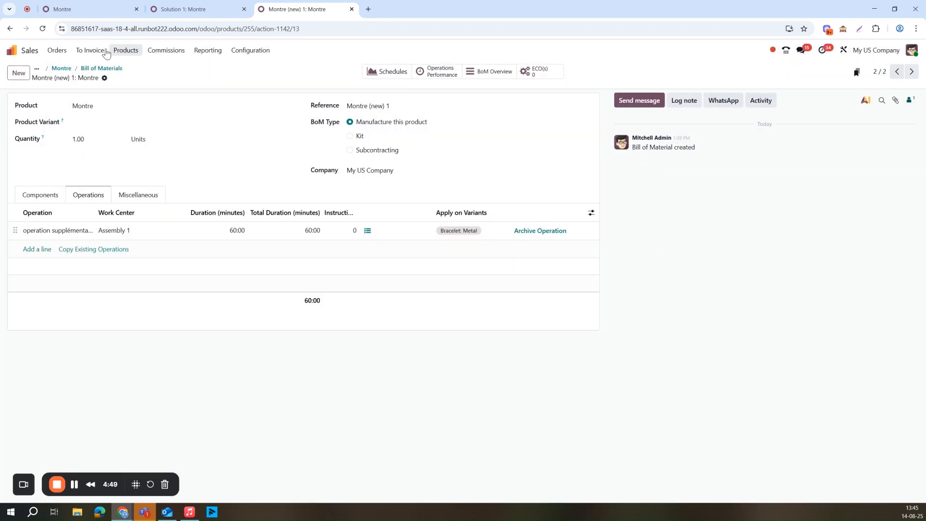
Start a new manufacturing order in the Manufacturing app
click(11, 50)
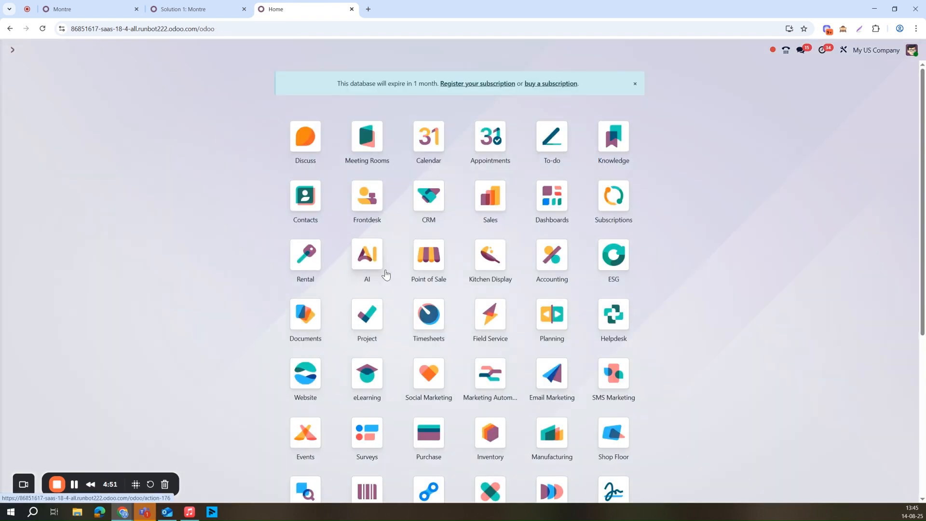
scroll(561, 328, down, 2)
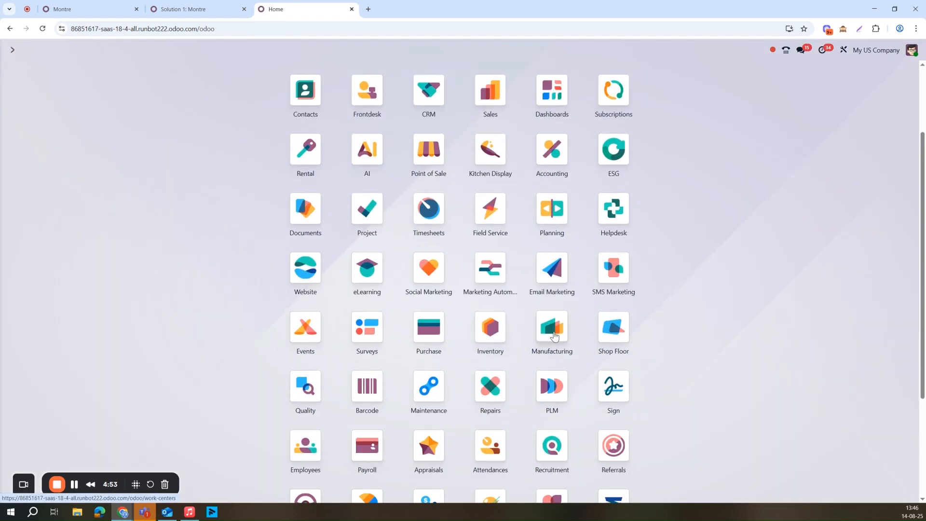
click(560, 328)
click(131, 50)
click(140, 67)
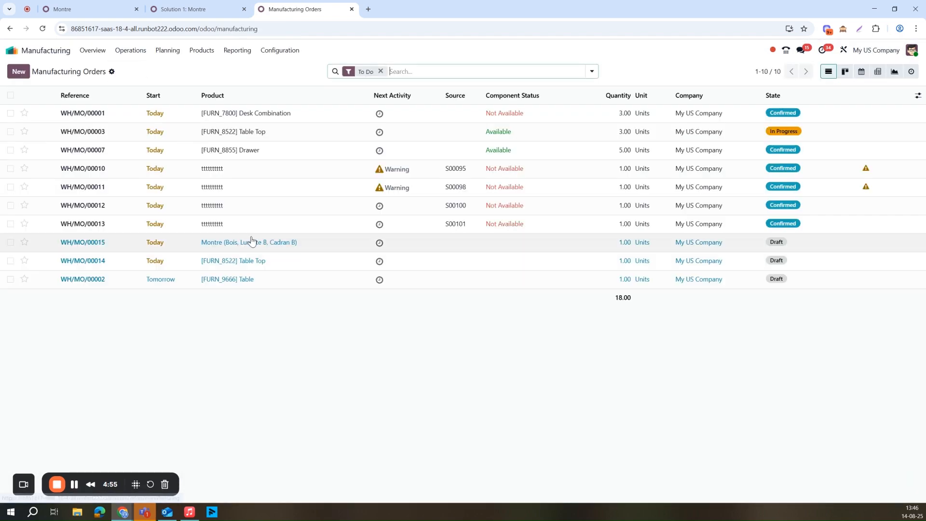
click(19, 72)
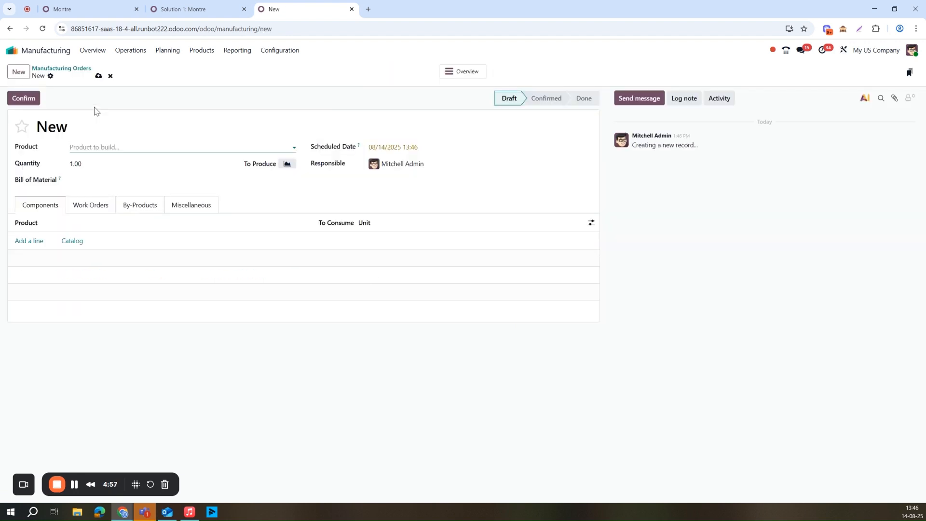
Set the order's product to Montre (Bois, Lunette B, Cadran A) and check its bill of material options and work orders
text(montre)
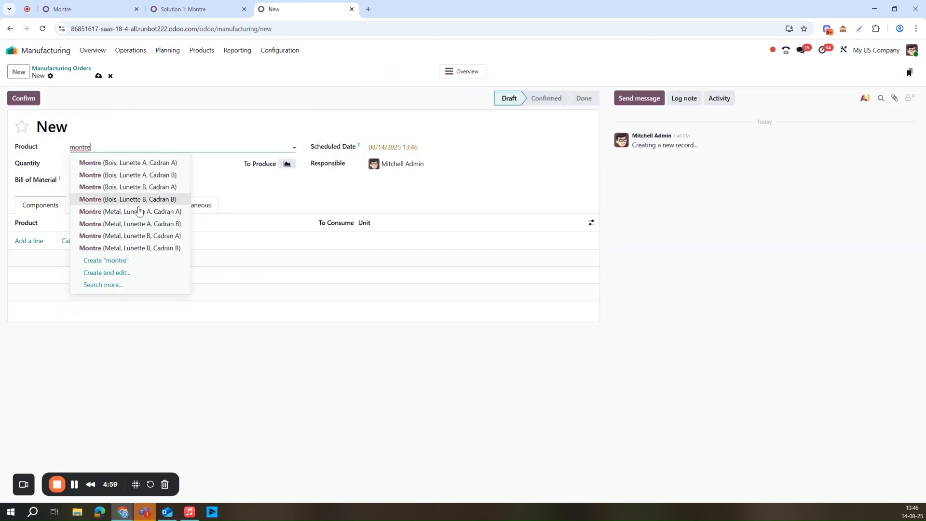
click(117, 188)
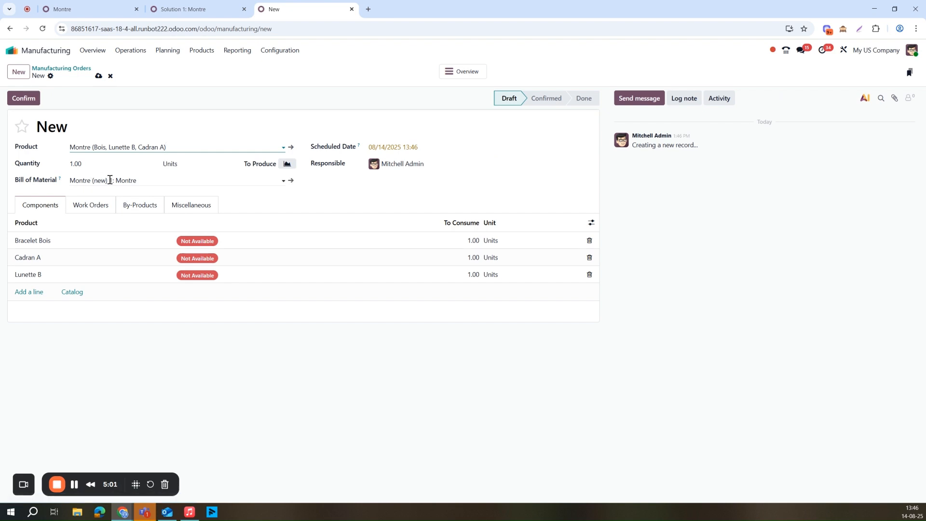
click(110, 180)
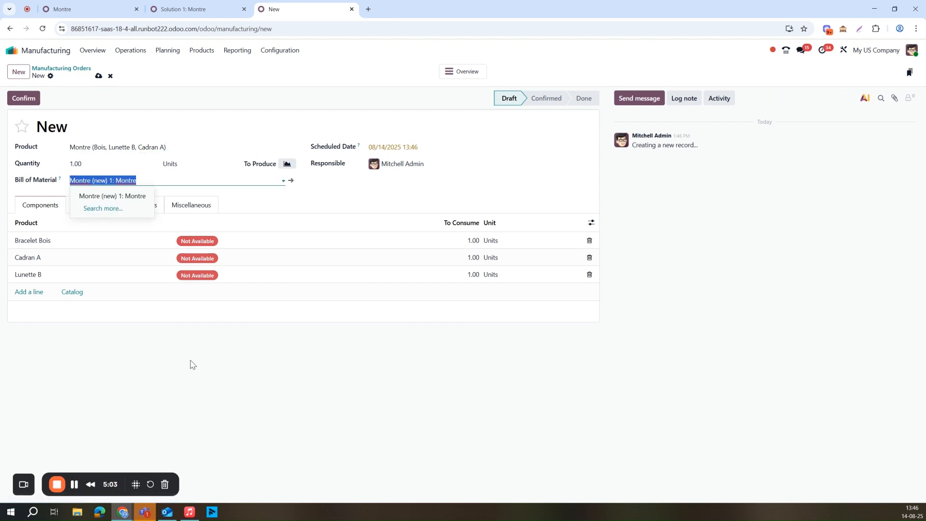
click(192, 365)
click(89, 206)
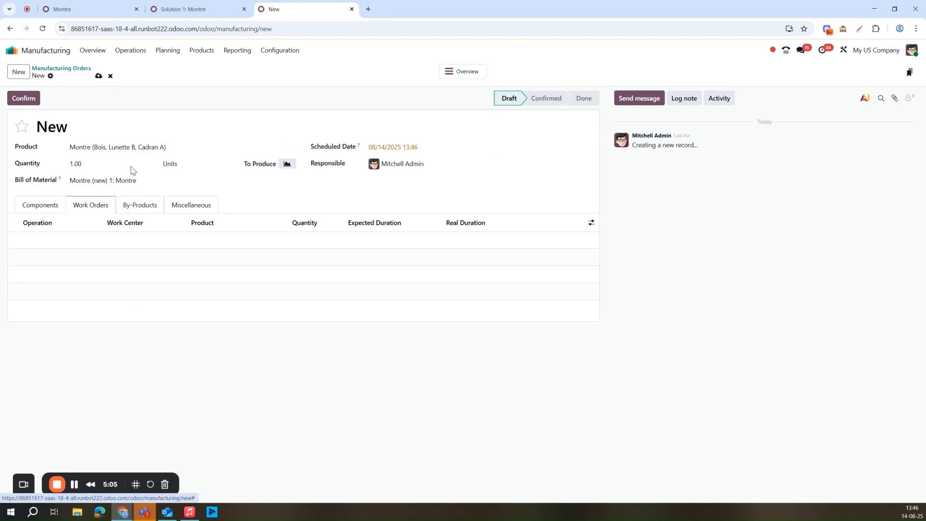
Set the order's product to Montre (Metal, Lunette A, Cadran A), check its work orders, and return to the home screen
click(117, 147)
text(mo)
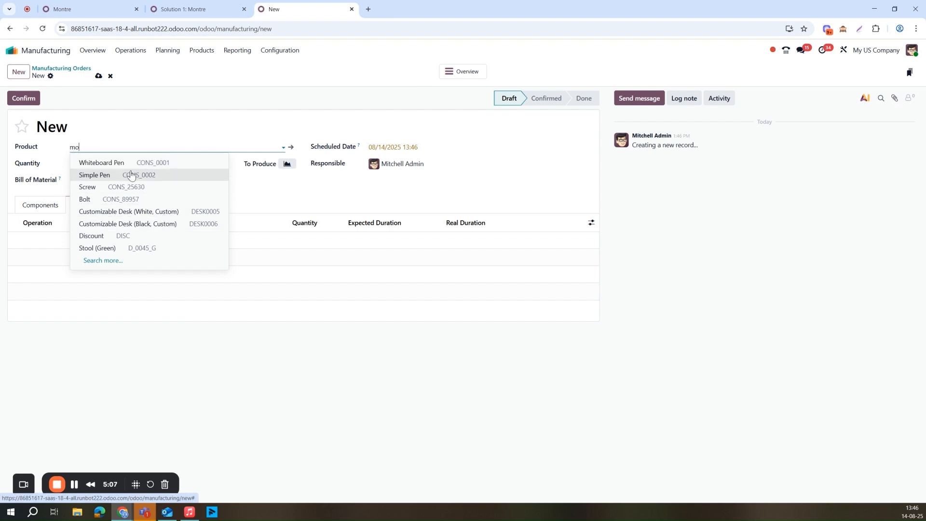
text(ntre)
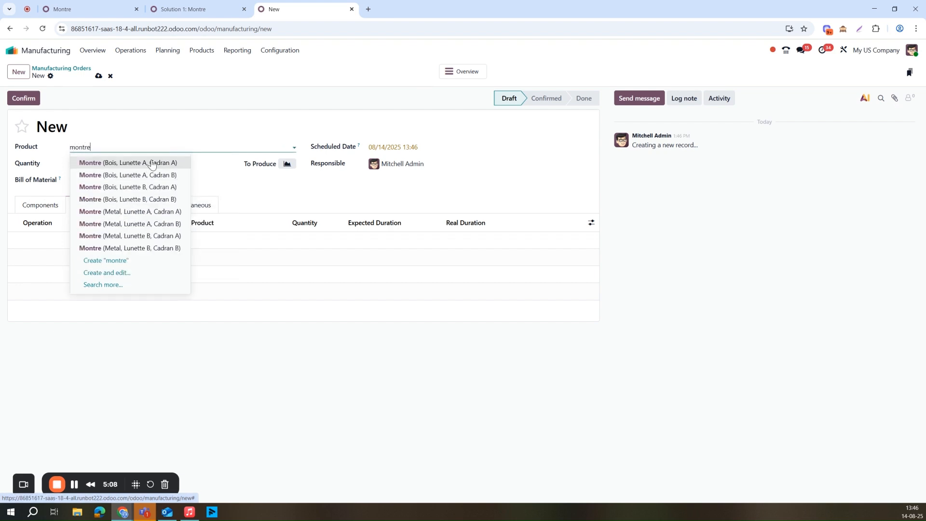
click(137, 212)
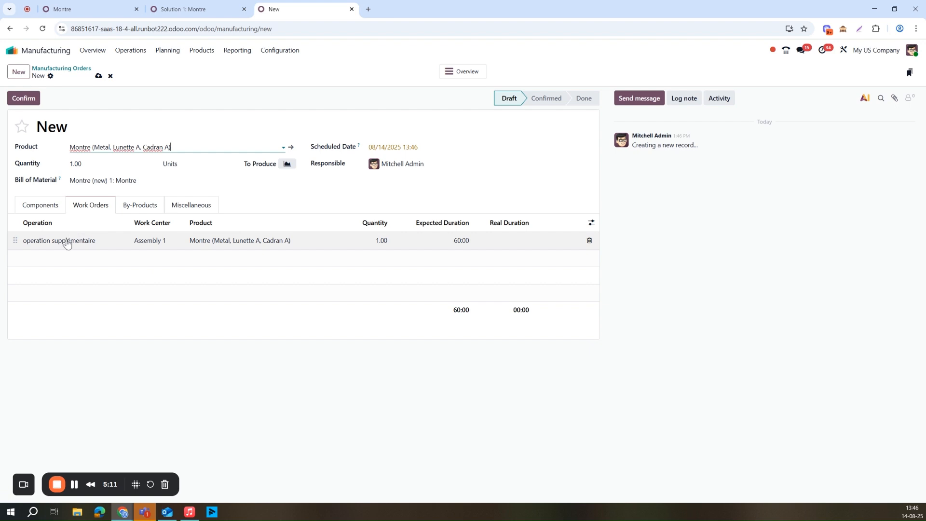
right_click(45, 206)
click(59, 208)
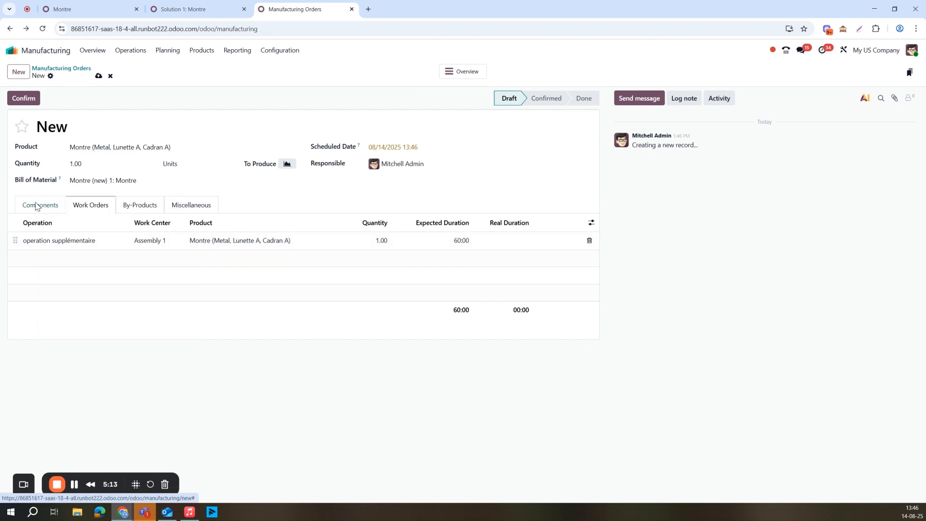
click(11, 51)
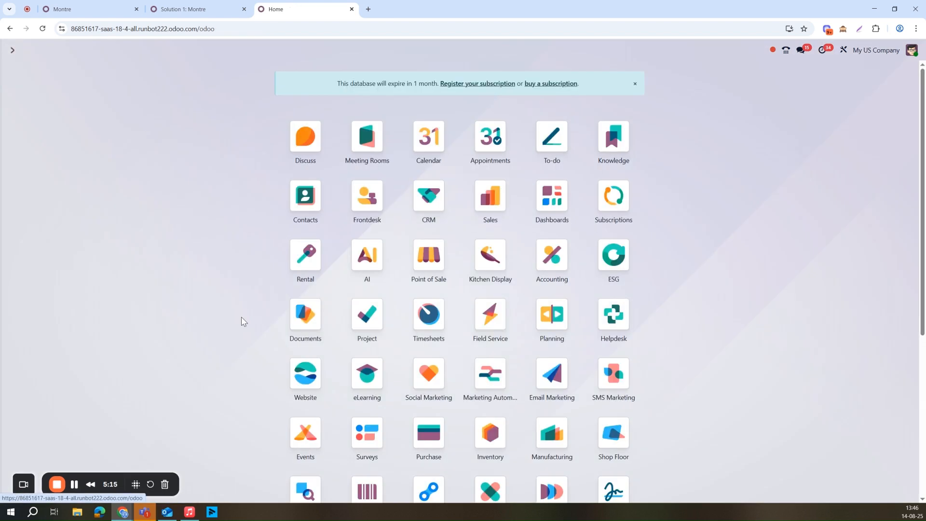